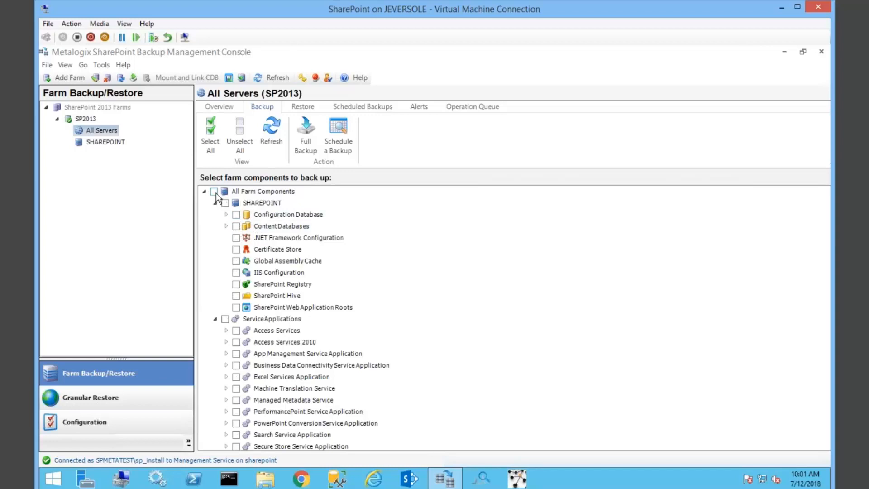
Start a full backup of all farm components and keep every component selected in the wizard
{"action": "left_click", "coordinate": [214, 191]}
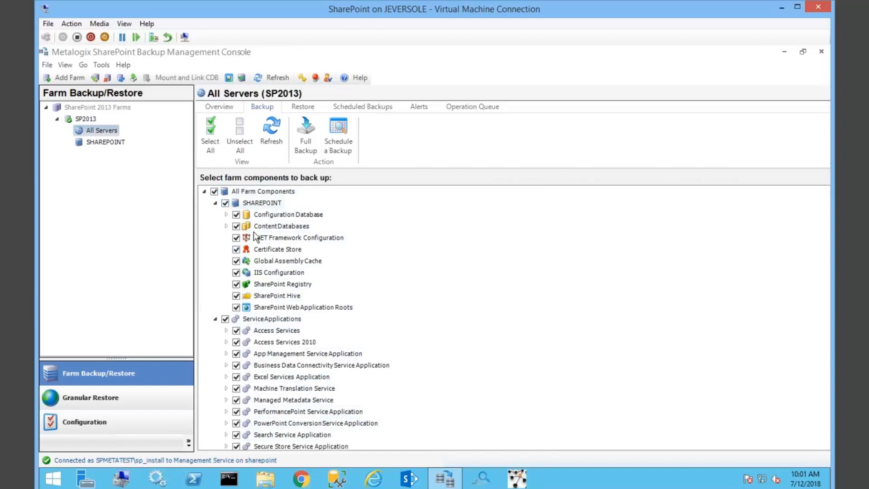
{"action": "left_click", "coordinate": [306, 133]}
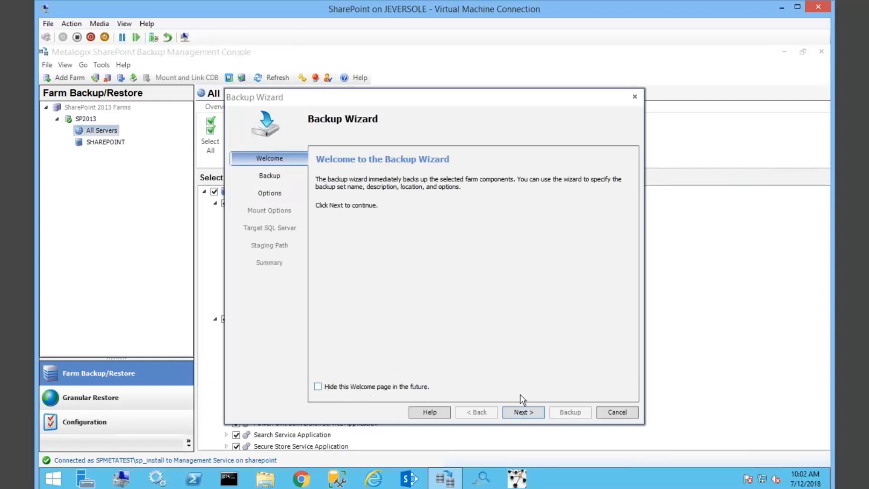
{"action": "left_click", "coordinate": [533, 412]}
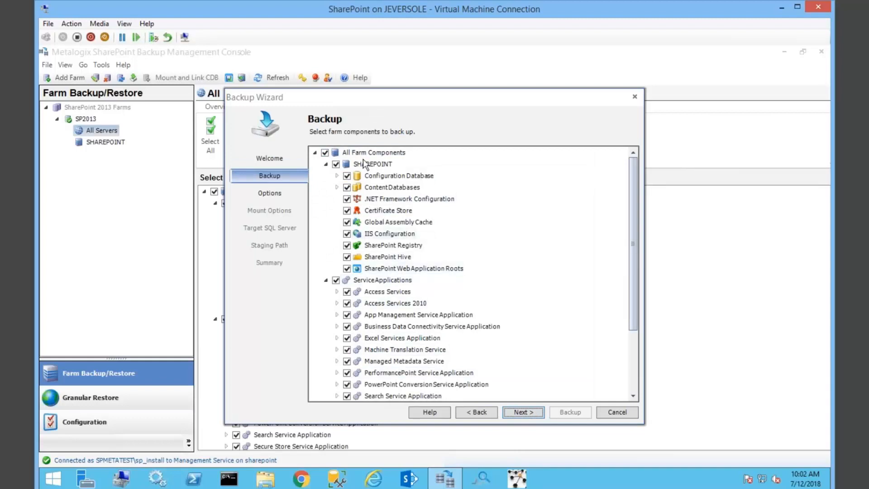
{"action": "left_click", "coordinate": [325, 153]}
{"action": "left_click", "coordinate": [324, 153]}
{"action": "left_click_drag", "start_coordinate": [504, 97], "coordinate": [530, 90]}
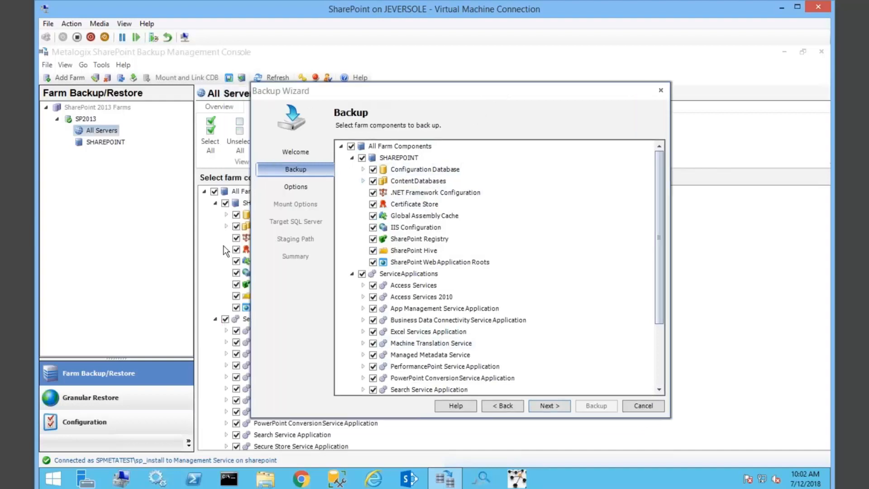
{"action": "left_click_drag", "start_coordinate": [465, 97], "coordinate": [431, 96]}
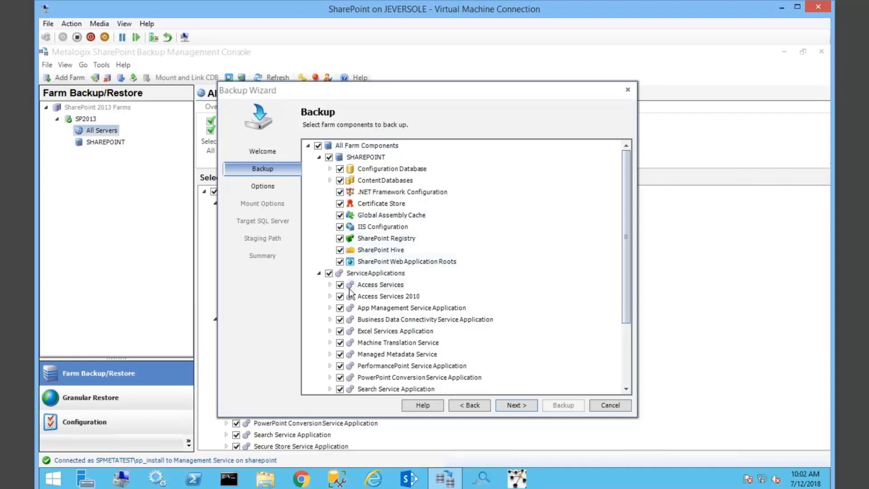
{"action": "left_click", "coordinate": [514, 406]}
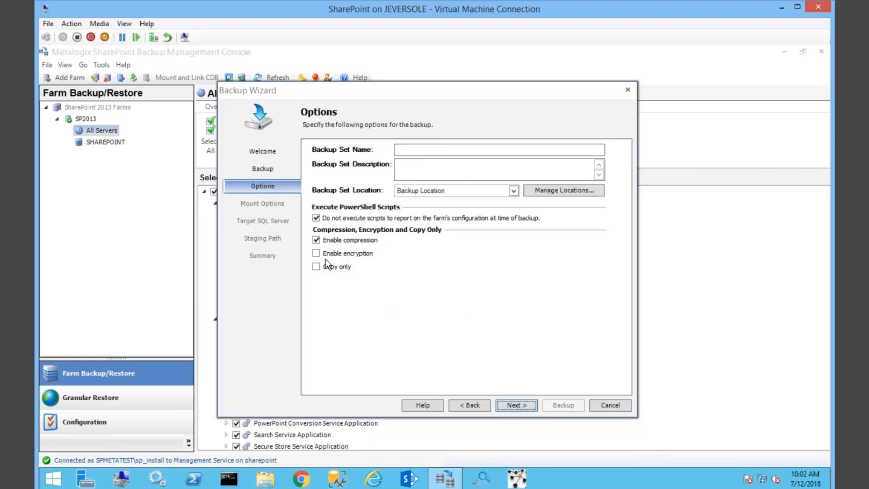
Name the backup set Test, keep the default options without mounting databases, review the summary and cancel the backup
{"action": "left_click", "coordinate": [415, 149]}
{"action": "type", "text": "Test"}
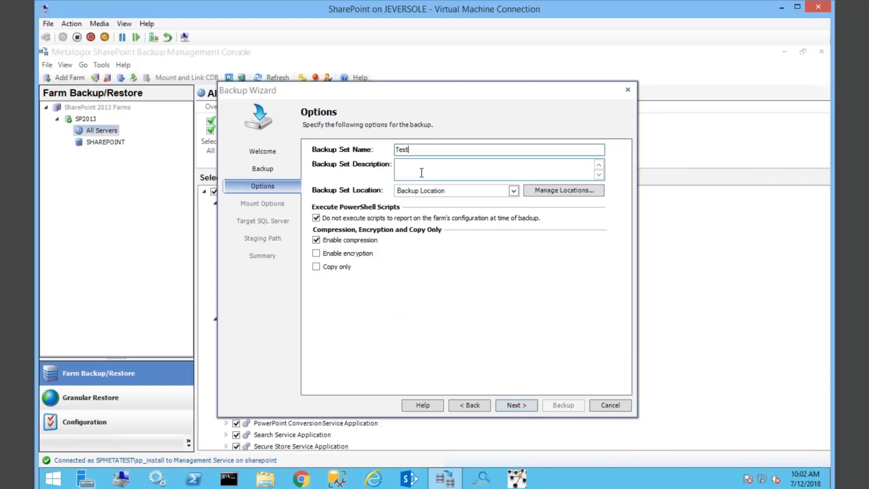
{"action": "left_click", "coordinate": [413, 170]}
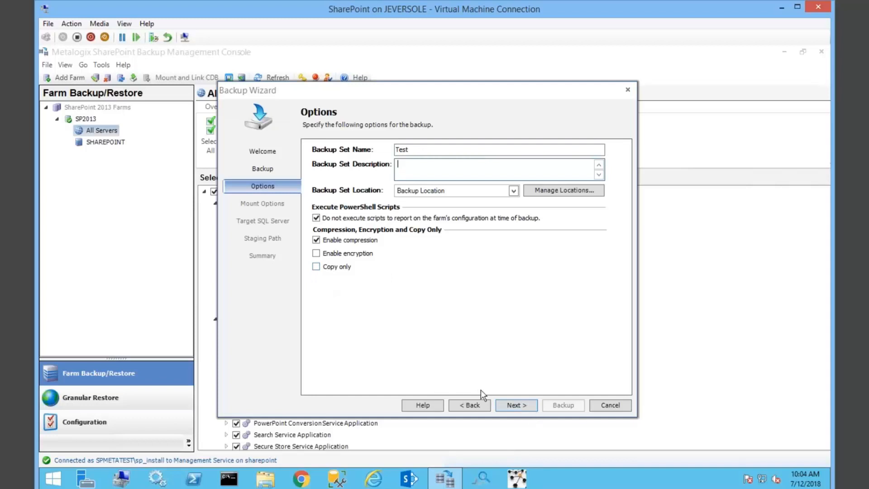
{"action": "left_click", "coordinate": [516, 406]}
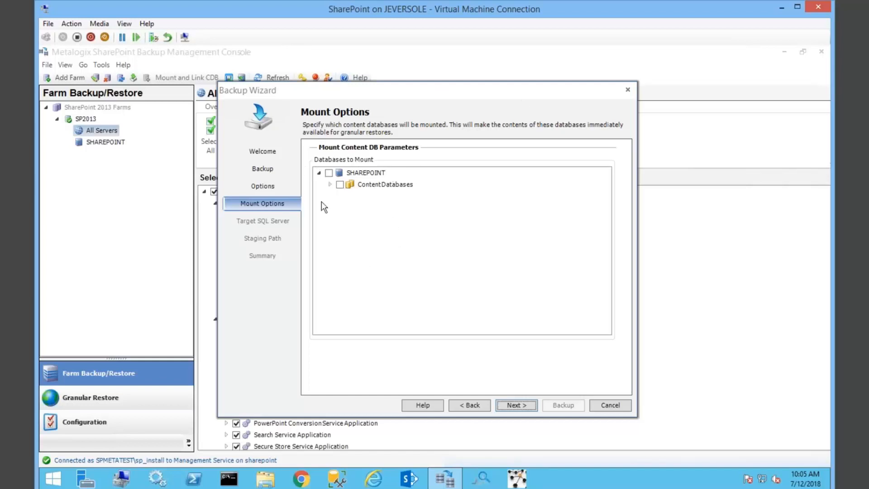
{"action": "left_click", "coordinate": [522, 405]}
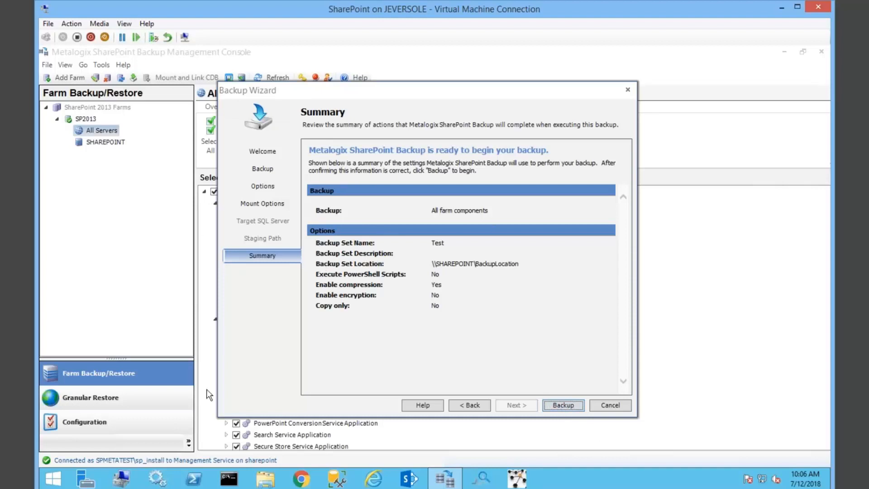
{"action": "left_click", "coordinate": [609, 405]}
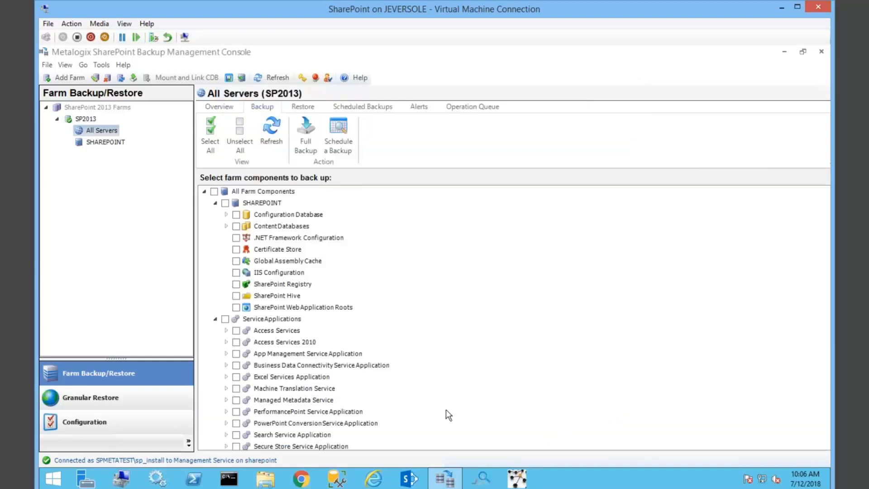
Start a scheduled backup covering only the Configuration Database and the Content Databases
{"action": "left_click", "coordinate": [262, 108]}
{"action": "left_click", "coordinate": [236, 215]}
{"action": "left_click", "coordinate": [236, 226]}
{"action": "left_click", "coordinate": [347, 131]}
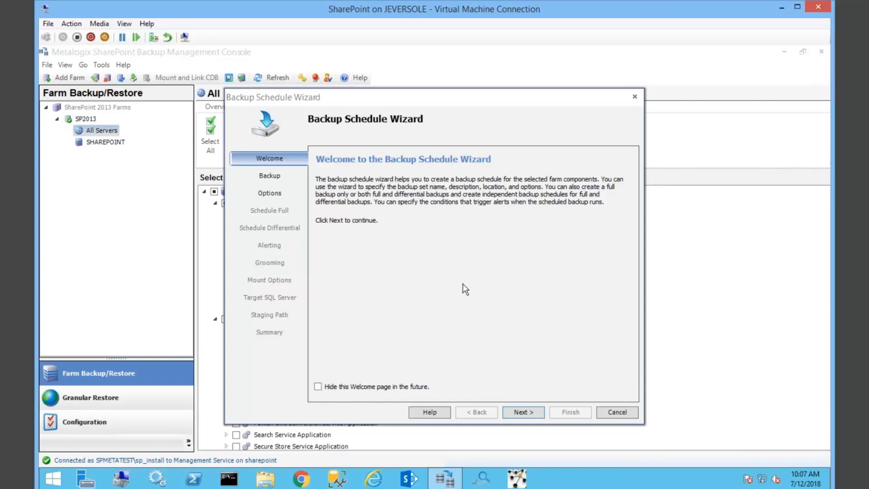
{"action": "left_click", "coordinate": [531, 414]}
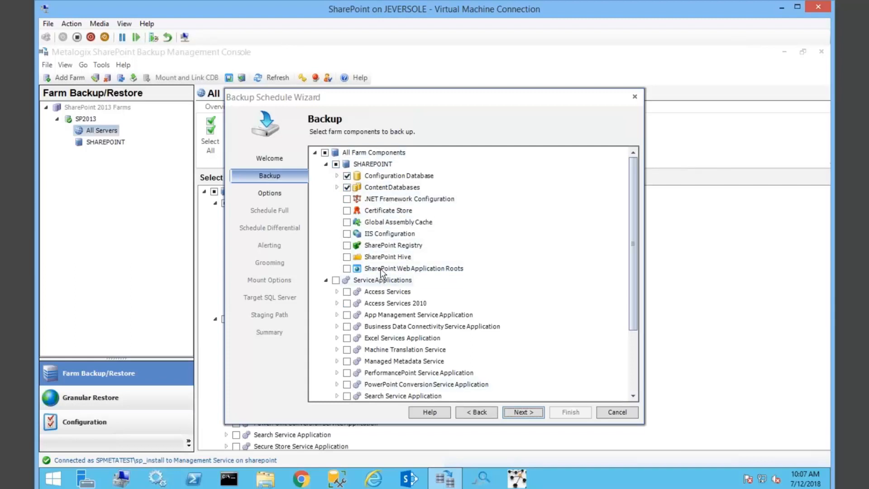
{"action": "left_click", "coordinate": [532, 412]}
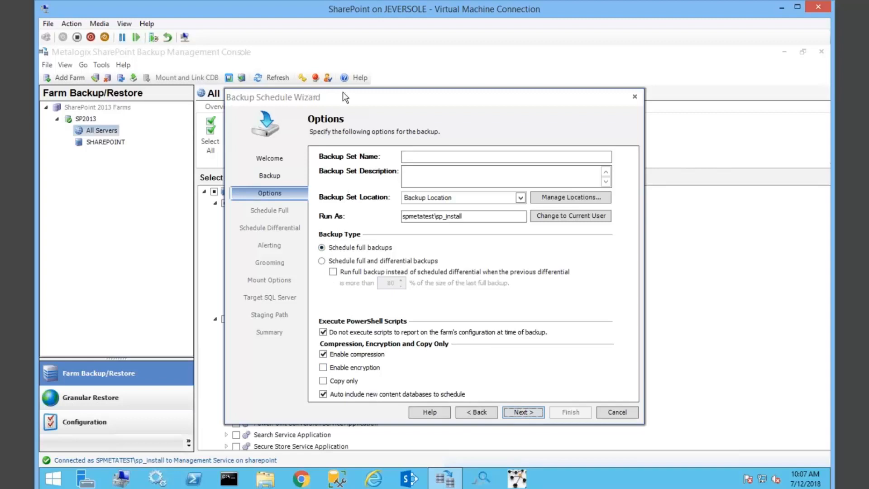
Name the backup set Scheduled Content DBs and choose to schedule full and differential backups
{"action": "left_click", "coordinate": [420, 157]}
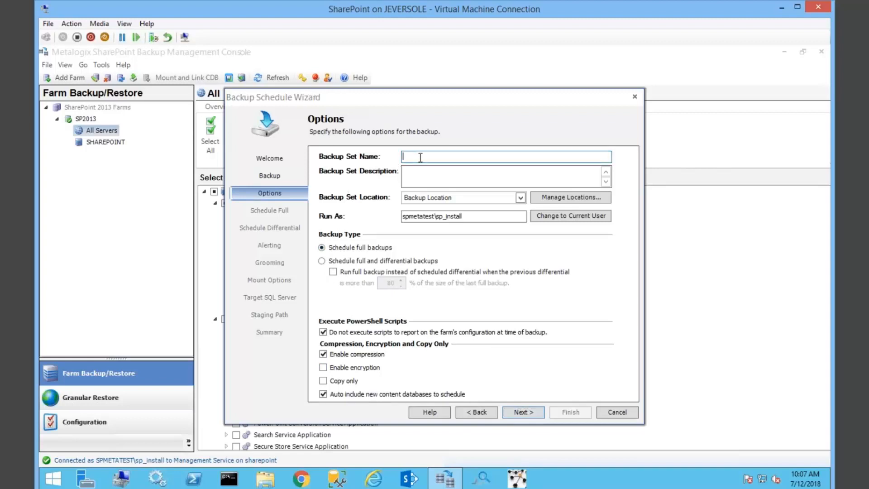
{"action": "type", "text": "Scheduled Content DBs"}
{"action": "left_click", "coordinate": [323, 261]}
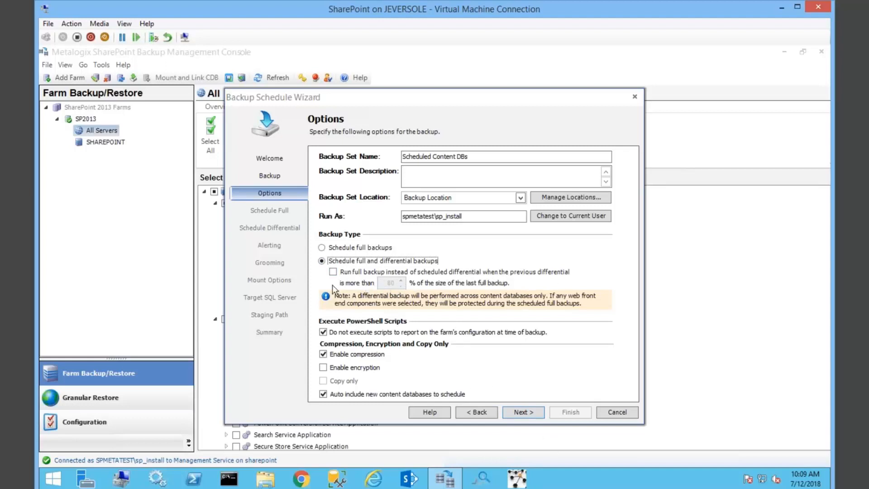
{"action": "left_click", "coordinate": [527, 413]}
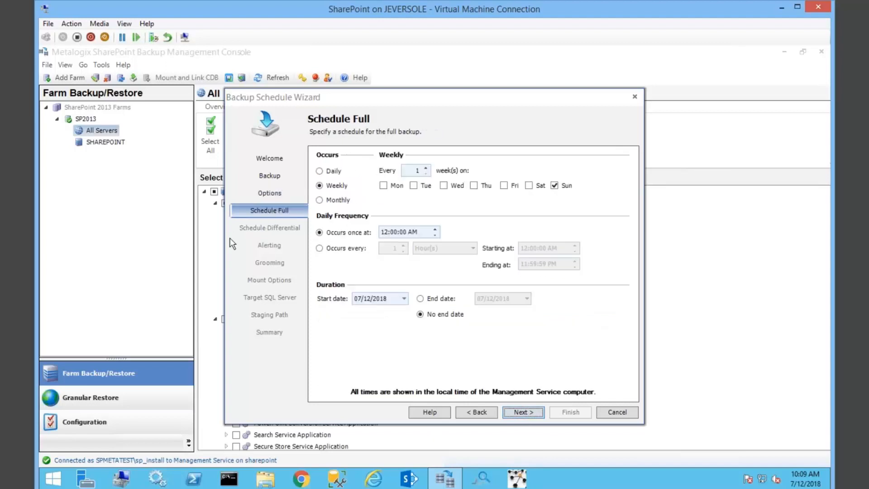
Schedule the full backup weekly on Sunday, occurring once at 1:00 PM
{"action": "left_click", "coordinate": [384, 187]}
{"action": "left_click", "coordinate": [384, 186]}
{"action": "left_click", "coordinate": [397, 233]}
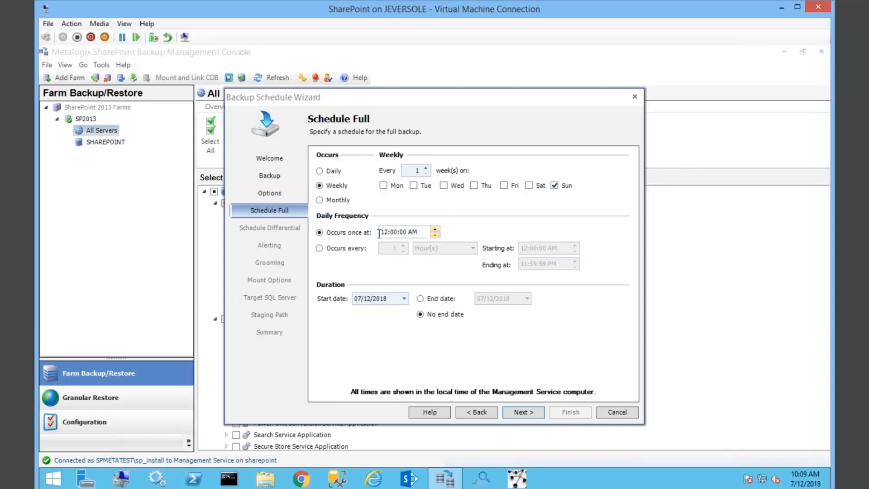
{"action": "left_click_drag", "start_coordinate": [380, 233], "coordinate": [466, 232]}
{"action": "type", "text": "11"}
{"action": "left_click", "coordinate": [525, 409]}
Schedule the differential backup weekly from Monday to Saturday, occurring once at 1:00 PM
{"action": "left_click", "coordinate": [454, 186]}
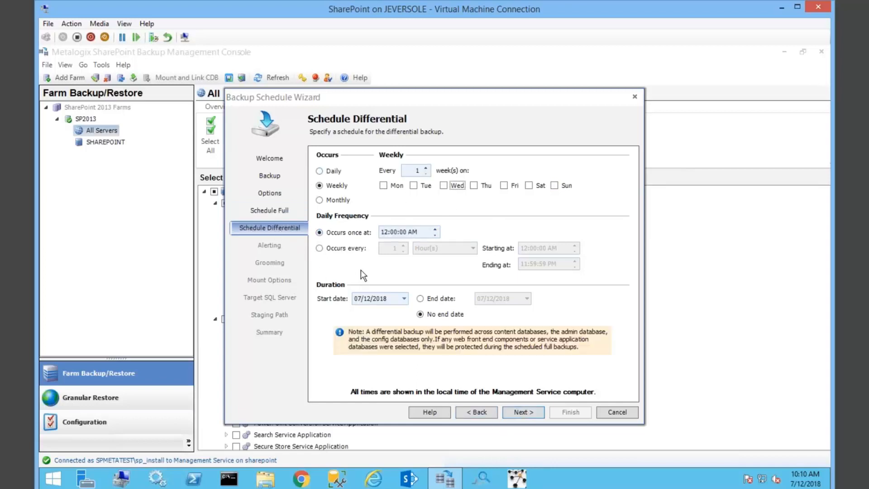
{"action": "left_click", "coordinate": [384, 186]}
{"action": "left_click", "coordinate": [388, 232]}
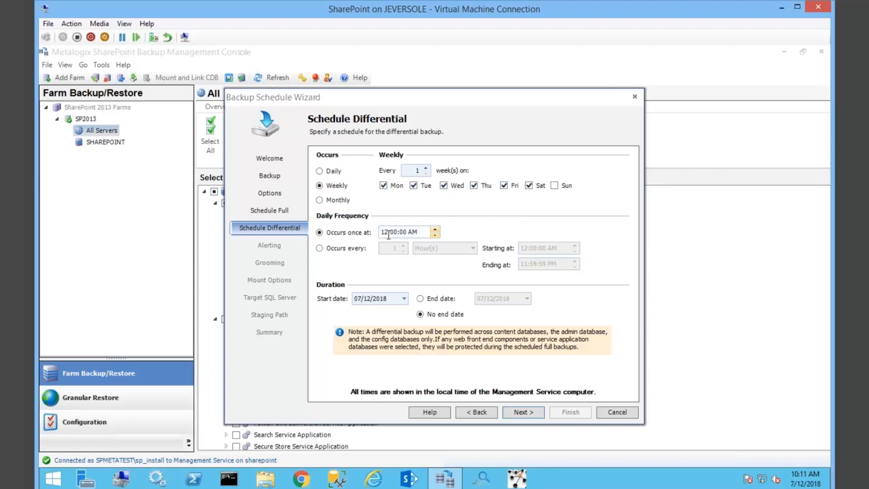
{"action": "double_click", "coordinate": [385, 233]}
{"action": "type", "text": "1"}
{"action": "left_click_drag", "start_coordinate": [417, 232], "coordinate": [408, 235]}
{"action": "type", "text": "pm"}
{"action": "left_click", "coordinate": [544, 197]}
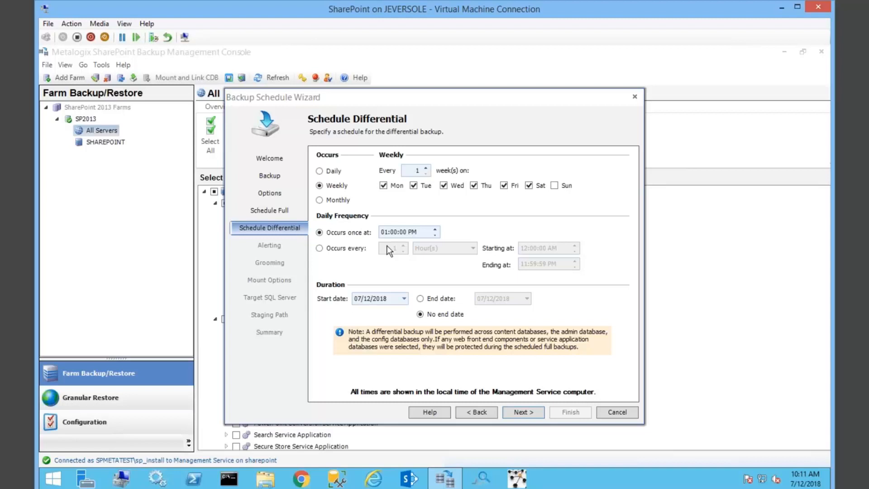
Keep the default alert configuration and the default grooming settings for this backup schedule
{"action": "left_click", "coordinate": [532, 413]}
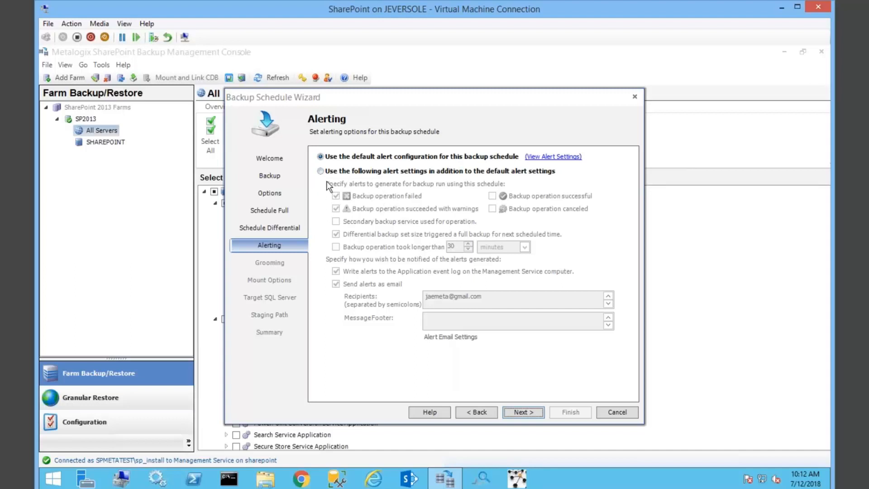
{"action": "left_click", "coordinate": [530, 413]}
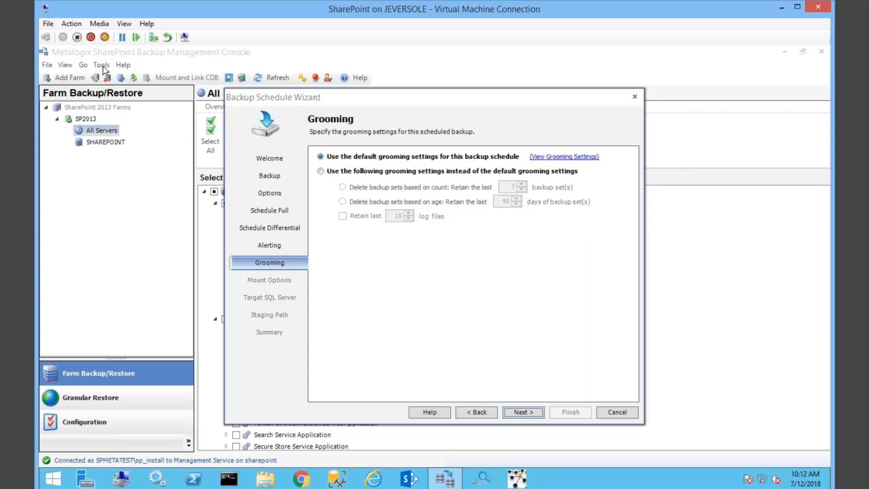
{"action": "left_click", "coordinate": [527, 412]}
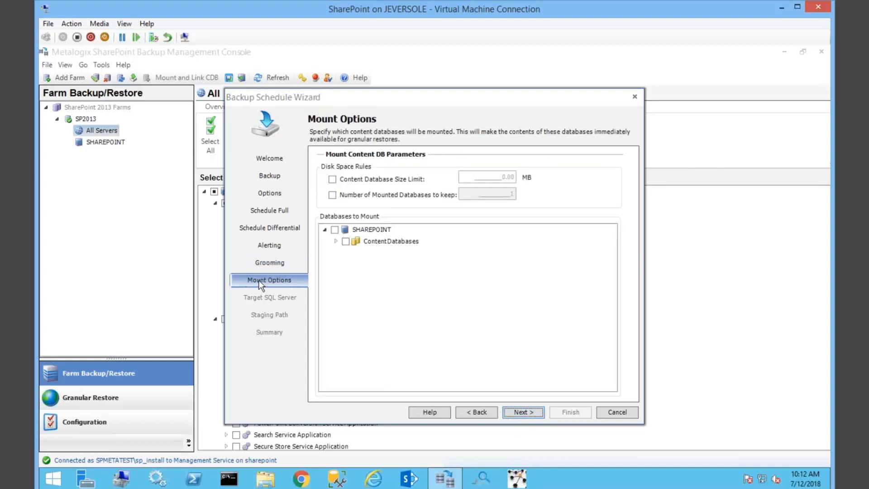
{"action": "left_click", "coordinate": [335, 242]}
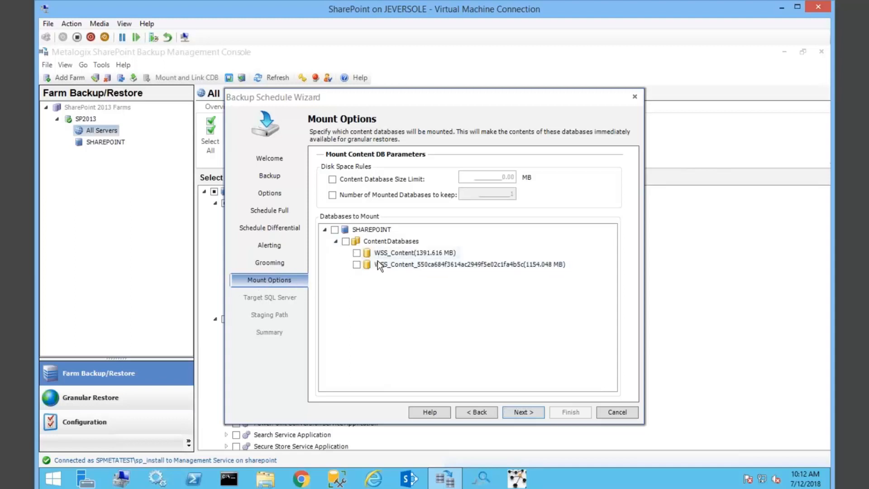
{"action": "left_click", "coordinate": [357, 253]}
{"action": "left_click", "coordinate": [357, 265]}
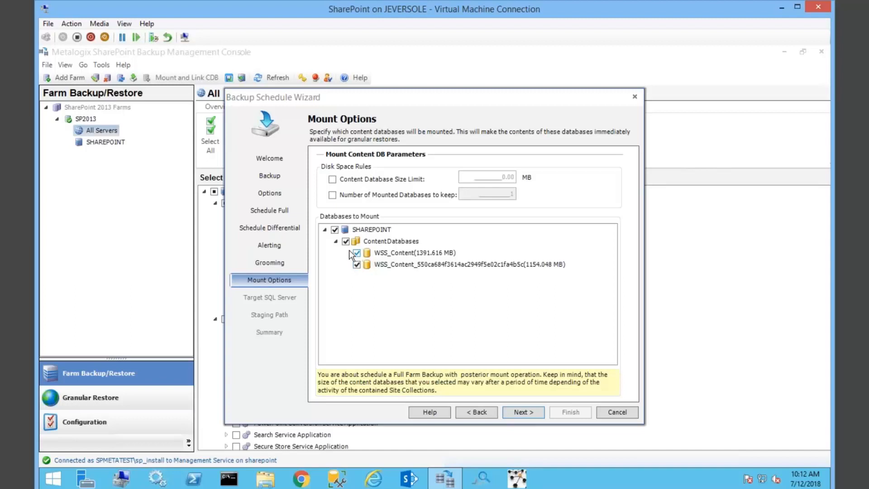
{"action": "left_click", "coordinate": [334, 230]}
{"action": "left_click", "coordinate": [335, 241]}
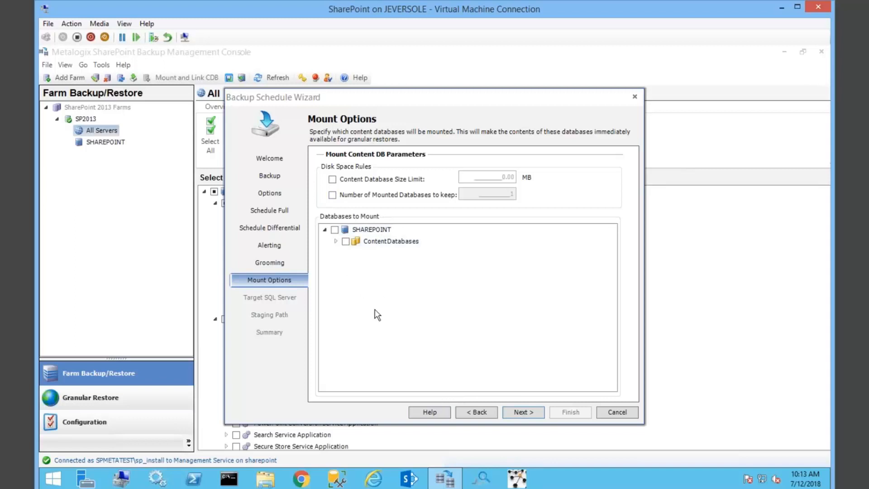
Continue without mounting any content databases, review the whole schedule summary and finish creating the scheduled backup
{"action": "left_click", "coordinate": [530, 412]}
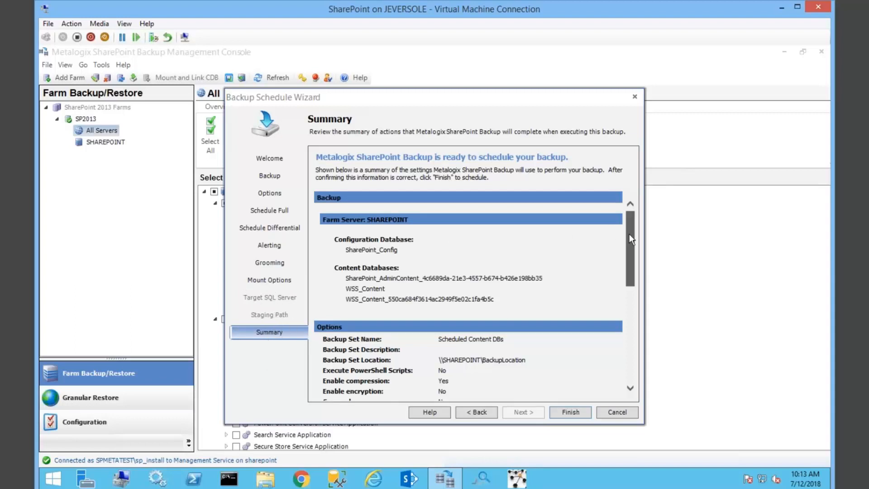
{"action": "left_click_drag", "start_coordinate": [629, 230], "coordinate": [628, 237]}
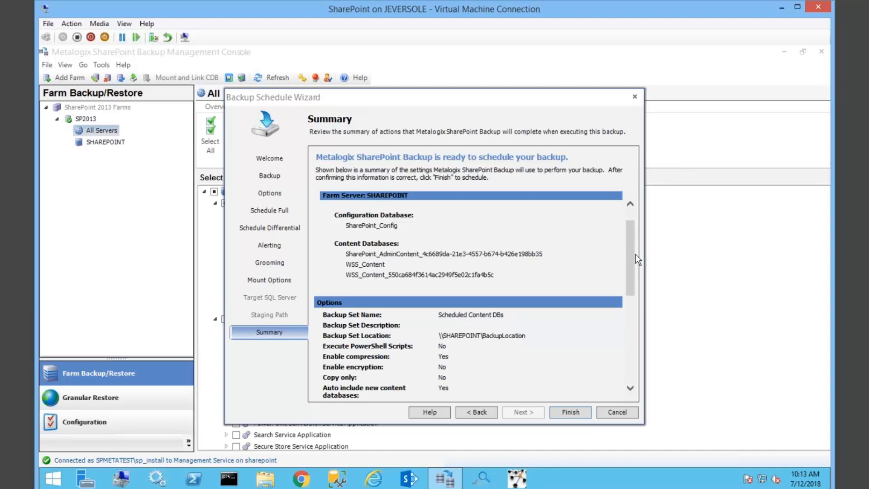
{"action": "left_click_drag", "start_coordinate": [633, 258], "coordinate": [623, 289]}
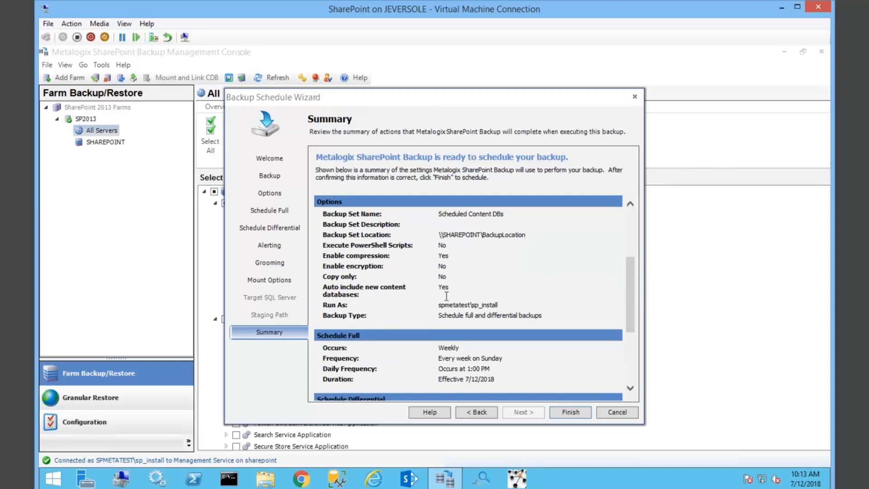
{"action": "left_click_drag", "start_coordinate": [628, 296], "coordinate": [627, 333]}
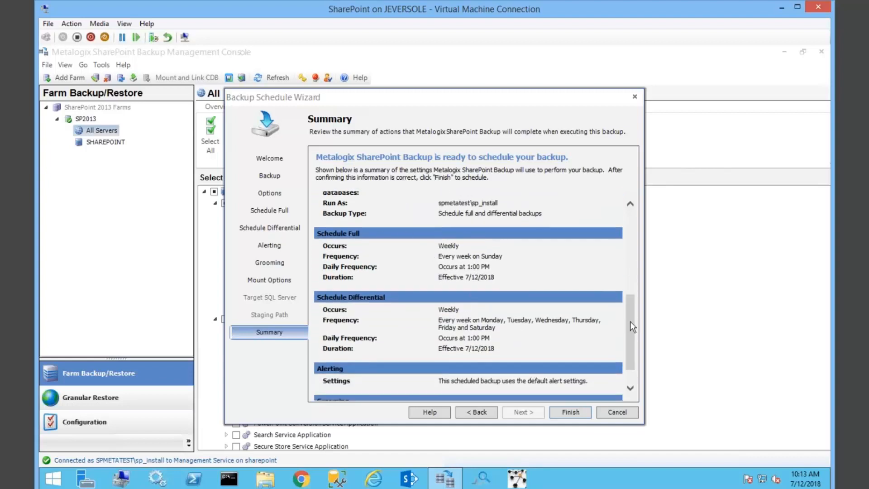
{"action": "left_click_drag", "start_coordinate": [630, 321], "coordinate": [627, 335]}
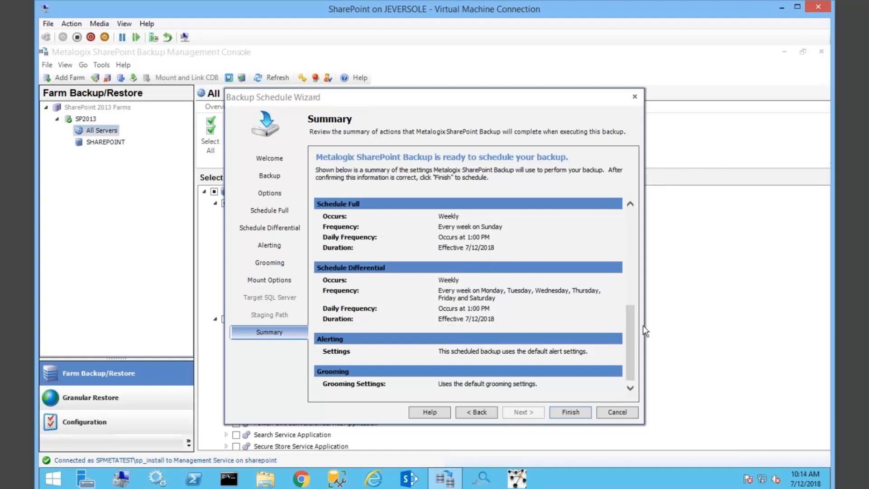
{"action": "left_click_drag", "start_coordinate": [632, 335], "coordinate": [632, 338]}
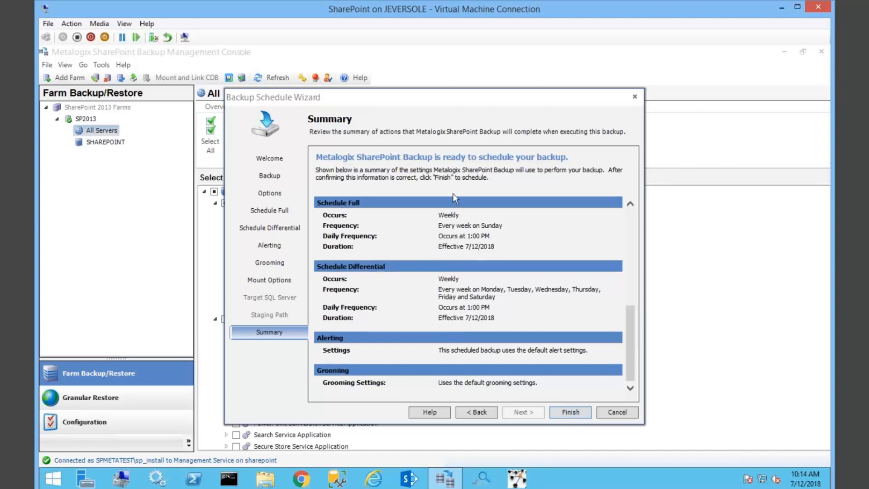
{"action": "left_click", "coordinate": [561, 412]}
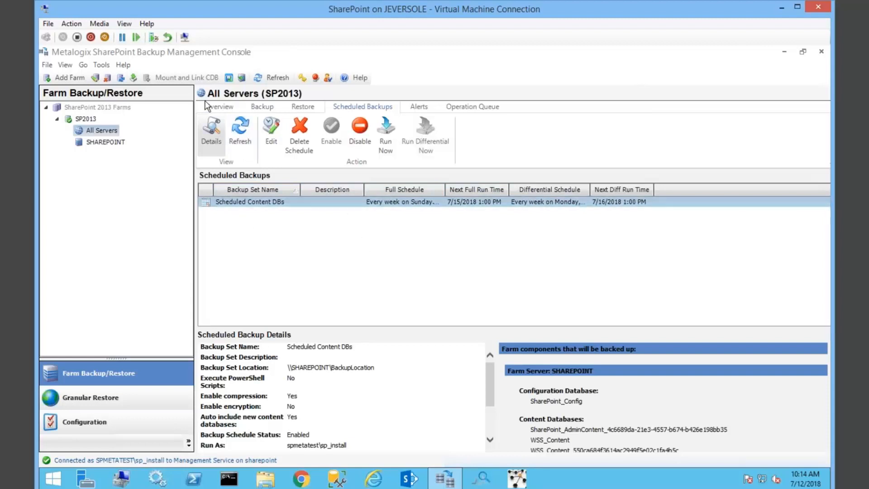
Examine the Scheduled Content DBs entry's details, including its farm components and its full and differential schedules
{"action": "left_click", "coordinate": [261, 107]}
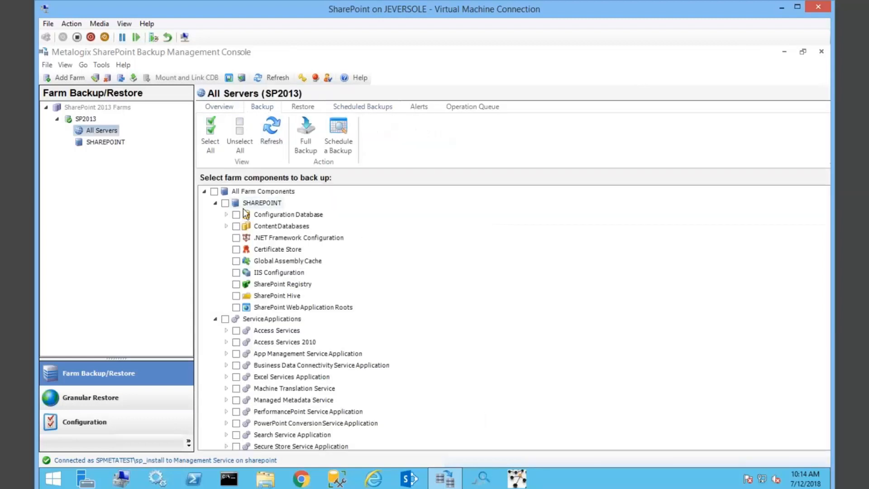
{"action": "left_click", "coordinate": [368, 109]}
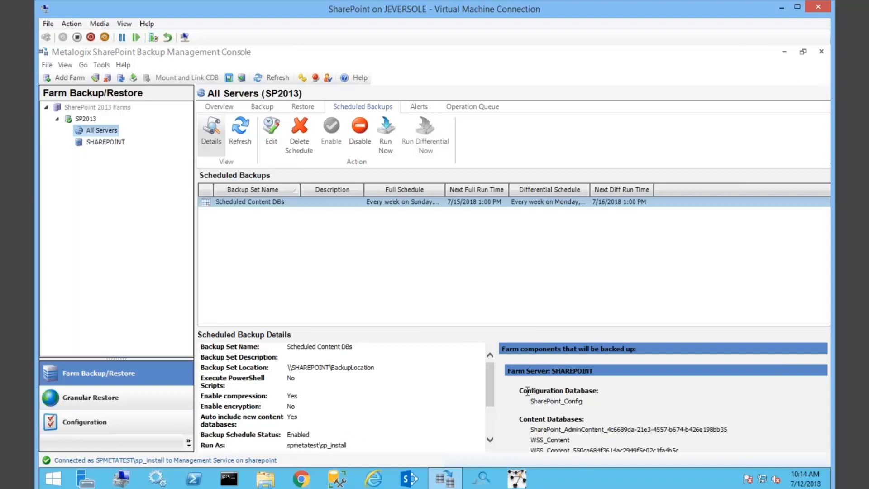
{"action": "left_click_drag", "start_coordinate": [520, 390], "coordinate": [597, 391]}
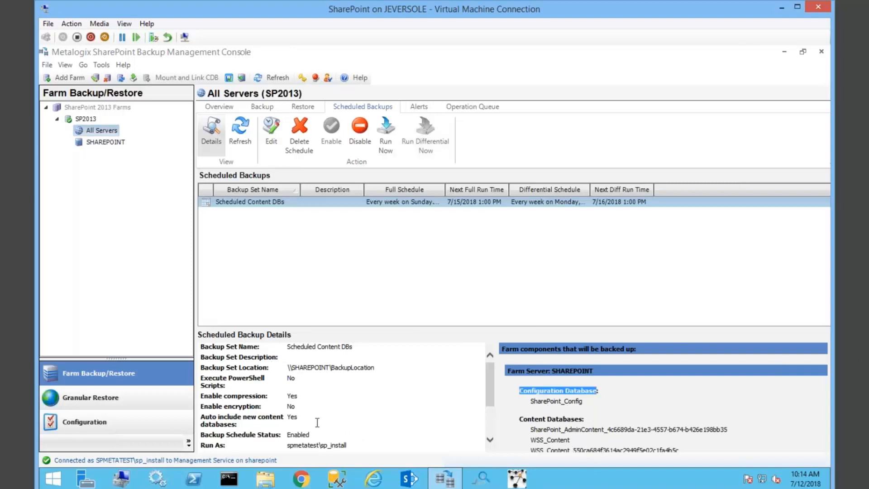
{"action": "scroll", "coordinate": [487, 399], "scroll_direction": "down", "scroll_amount": 1}
{"action": "left_click_drag", "start_coordinate": [487, 402], "coordinate": [477, 420]}
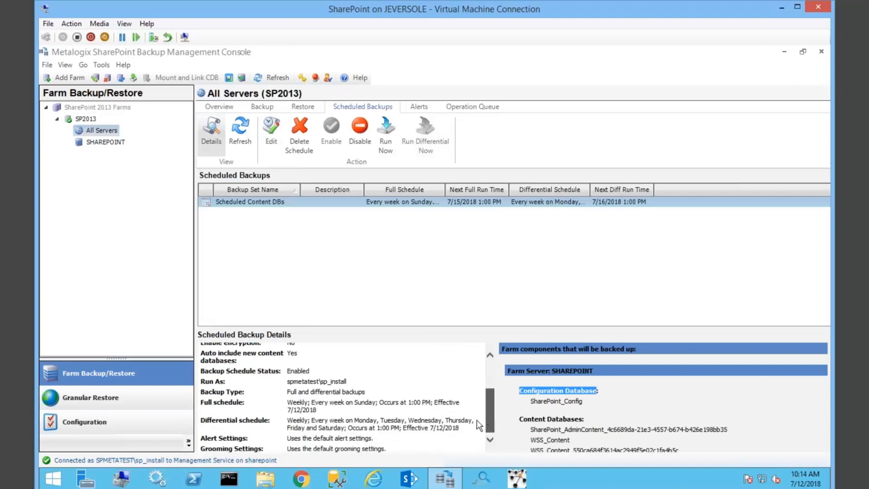